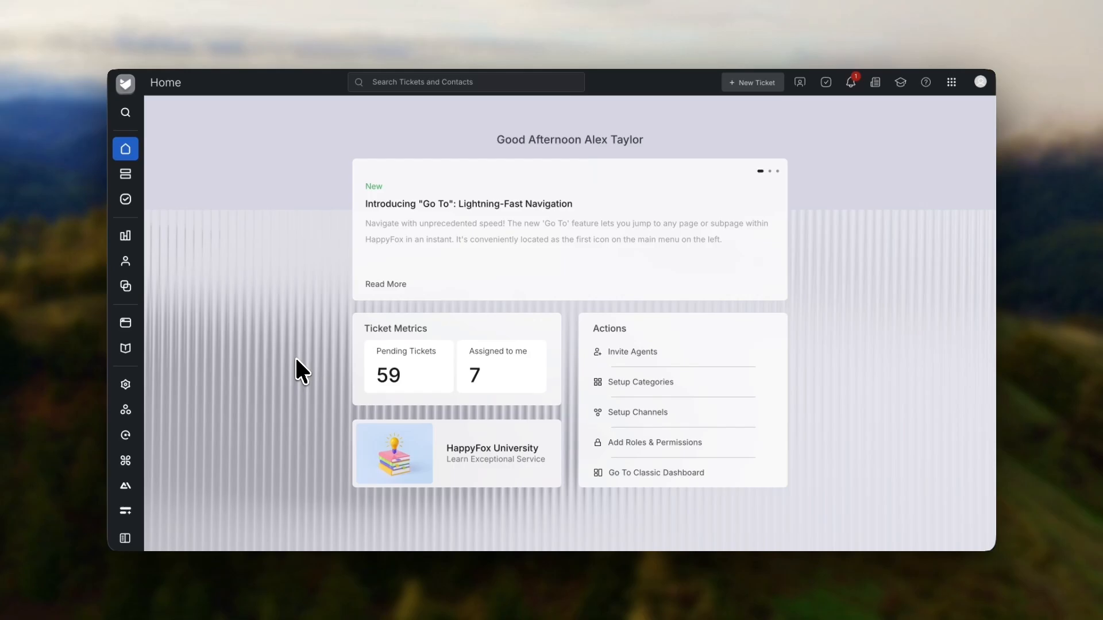
# Open the Articles management page of the Knowledge Base
pyautogui.moveTo(149, 348)
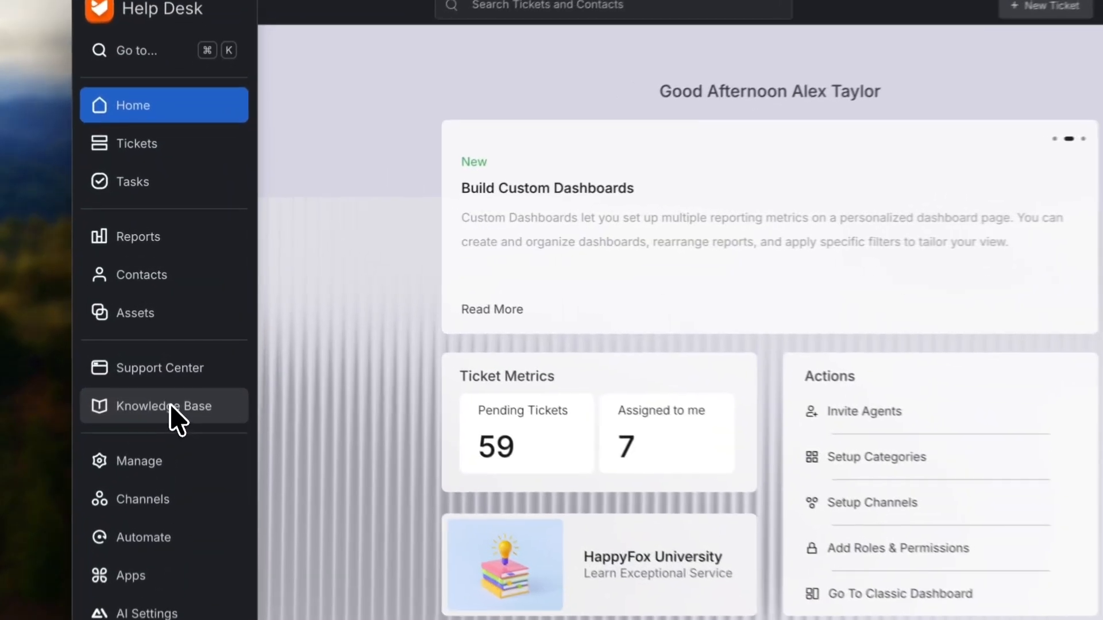
pyautogui.click(170, 405)
pyautogui.click(236, 178)
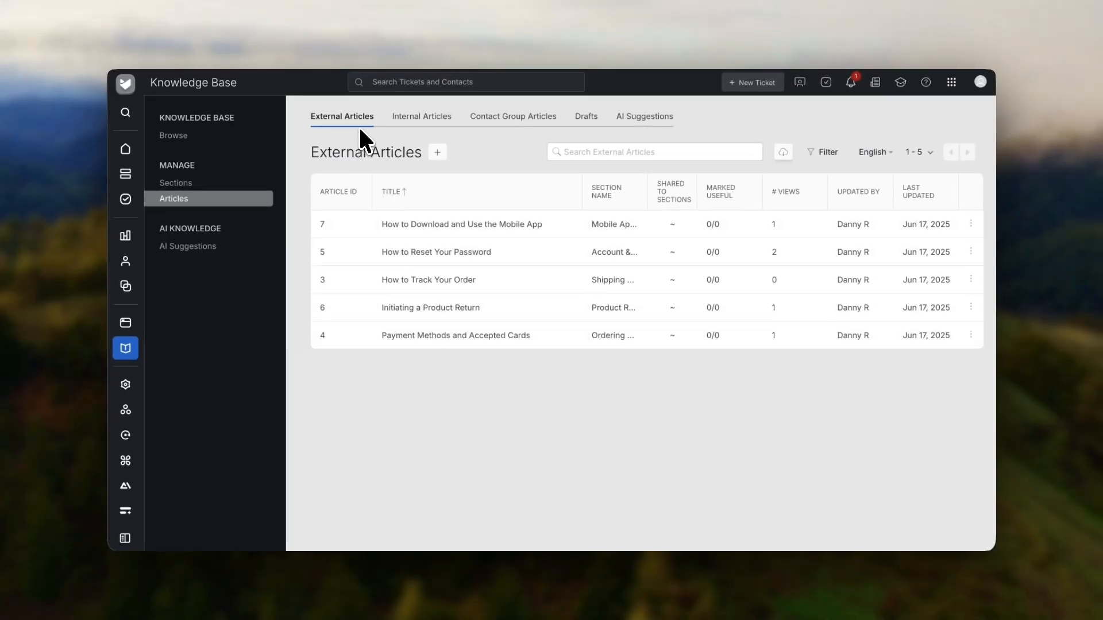
# Look through the Internal Articles and Drafts lists and return to the External Articles list
pyautogui.click(426, 120)
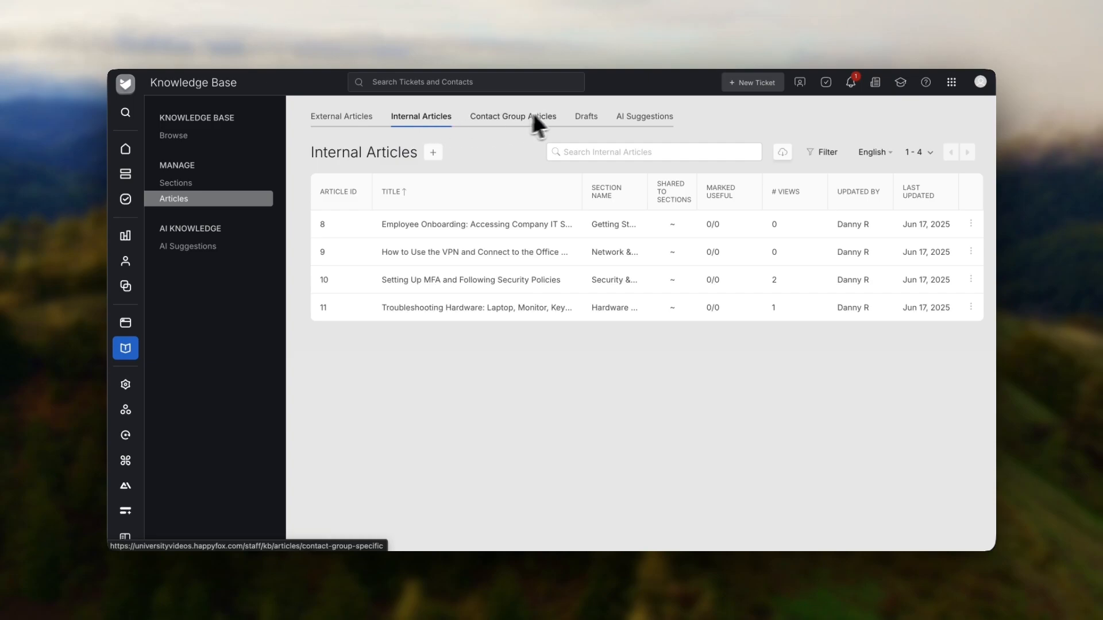
pyautogui.click(586, 117)
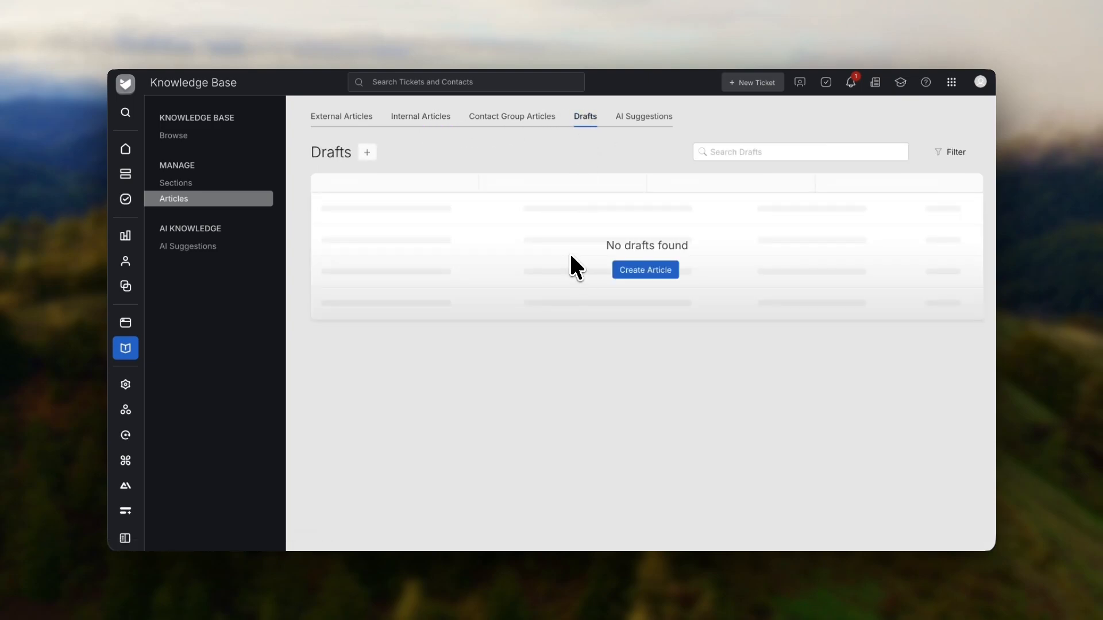
pyautogui.click(357, 115)
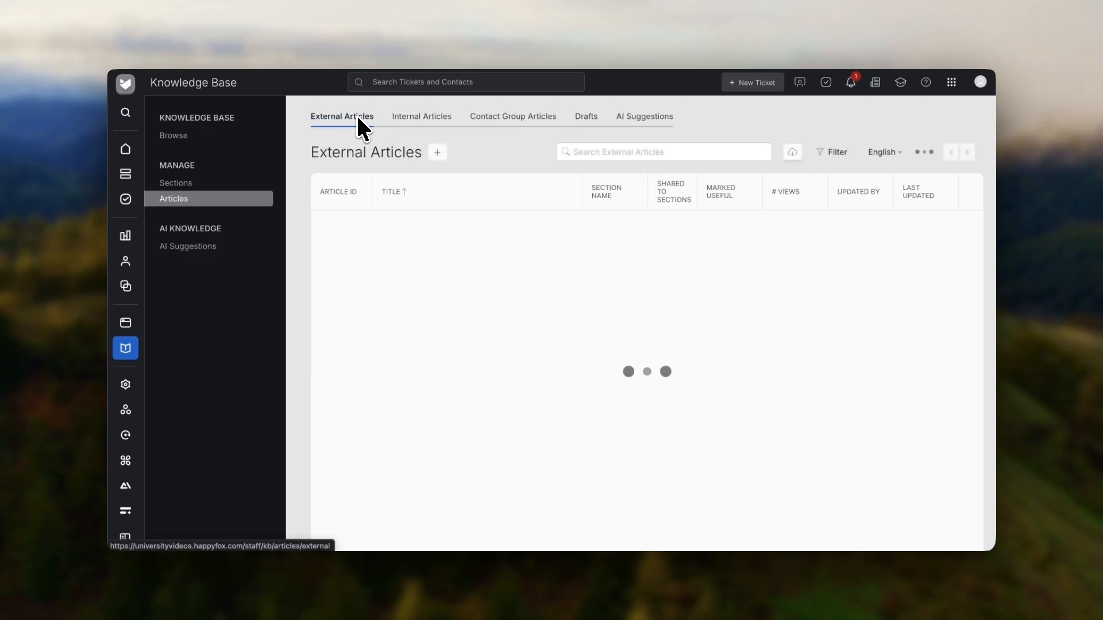
# Create a new external article titled "How to Customize Your User Dashboard" with the matching slug text
pyautogui.click(438, 152)
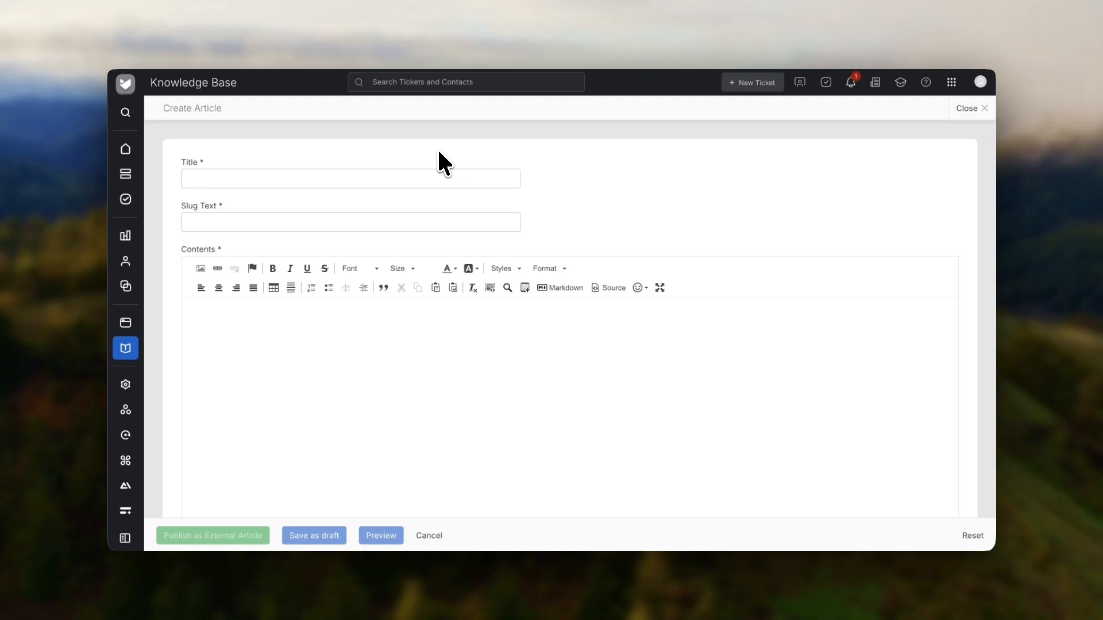
pyautogui.click(379, 178)
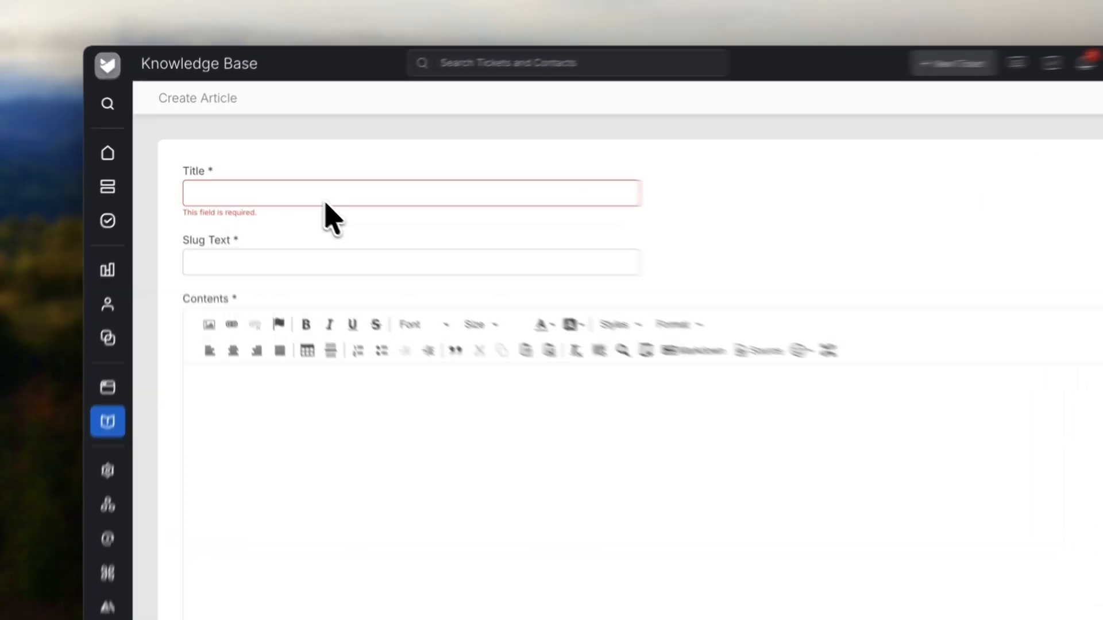
pyautogui.write('How to Customize Your User Dashboard')
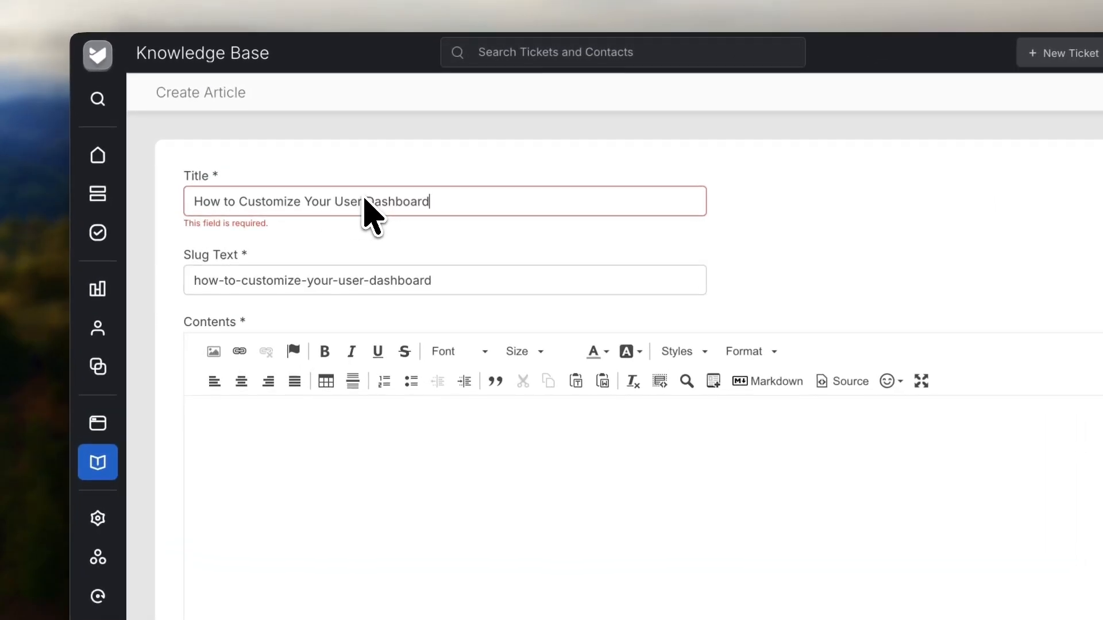
pyautogui.click(450, 284)
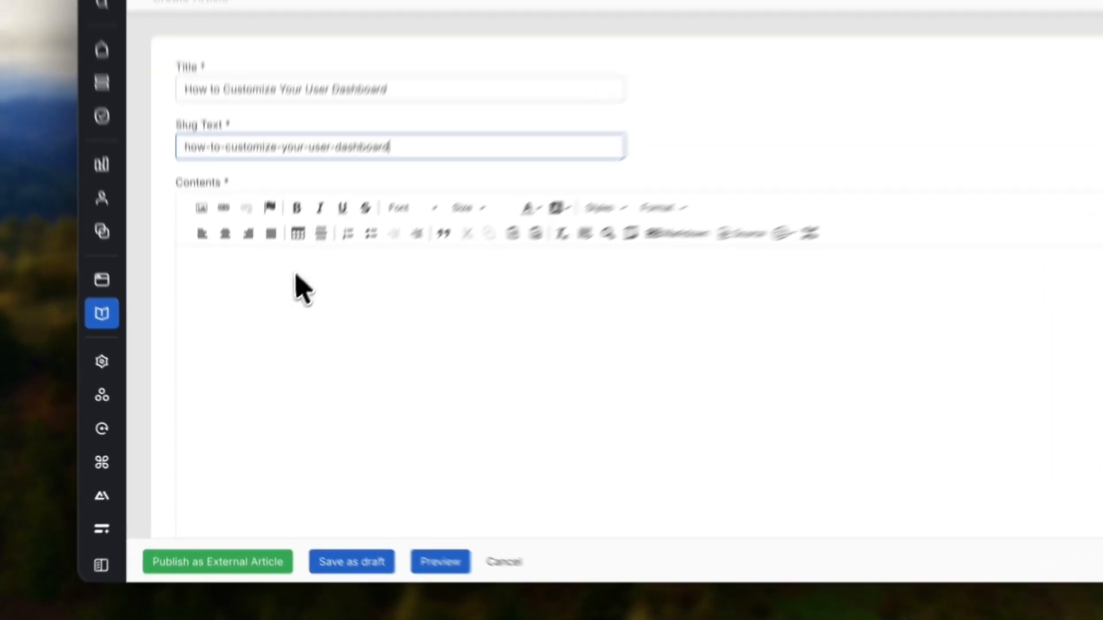
# Fill the article's contents with the "Welcome to your New Dashboard!" heading, three layout steps, a widget table and a privacy note
pyautogui.click(295, 276)
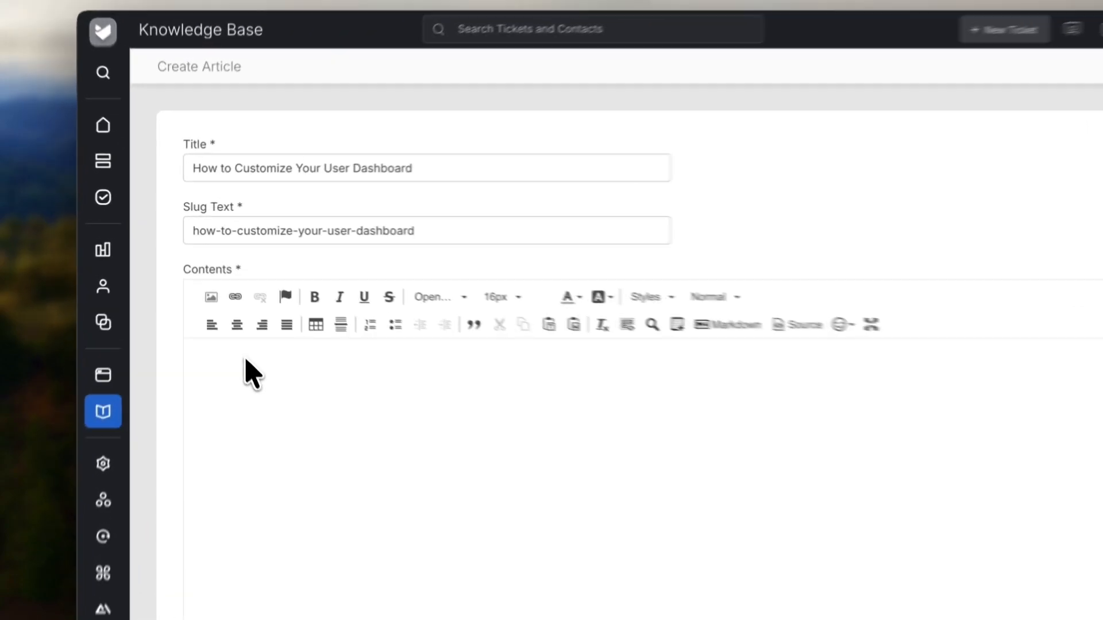
pyautogui.click(224, 312)
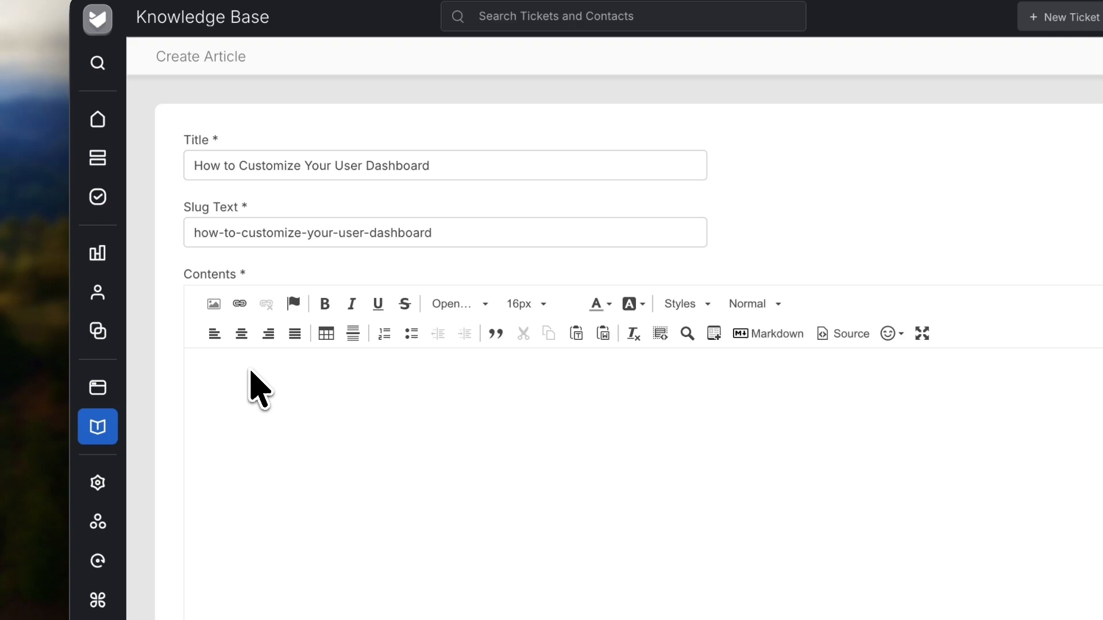
pyautogui.scroll(-2, 251, 373)
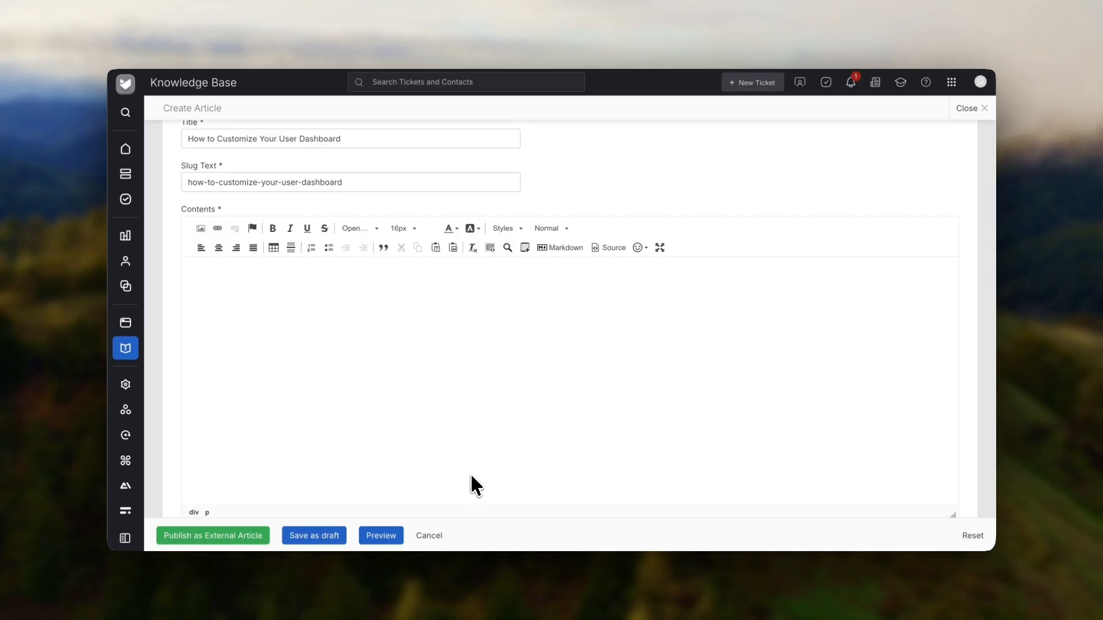
pyautogui.write('Welcome to your New Dashboard! Personalizing your workspace helps you stay organized and focus on the tickets that matter most. Follow these steps to rearrange your view: Step 1: Click on the Settings Gear icon in the top right corner. Step 2: Select "Layout Options" from the dropdown menu. Step 3: Drag and drop the widgets to your preferred locations. Widget Name\tFunction\tRecommended For Quick Stats\tDisplays daily ticket volume\tTeam Leads My Tasks\tShows pending personal items\tAgents Recent Activity\tReal-time update stream\tAll Users Note: Changes made to your dashboard are private and will not affect the view of other team members.')
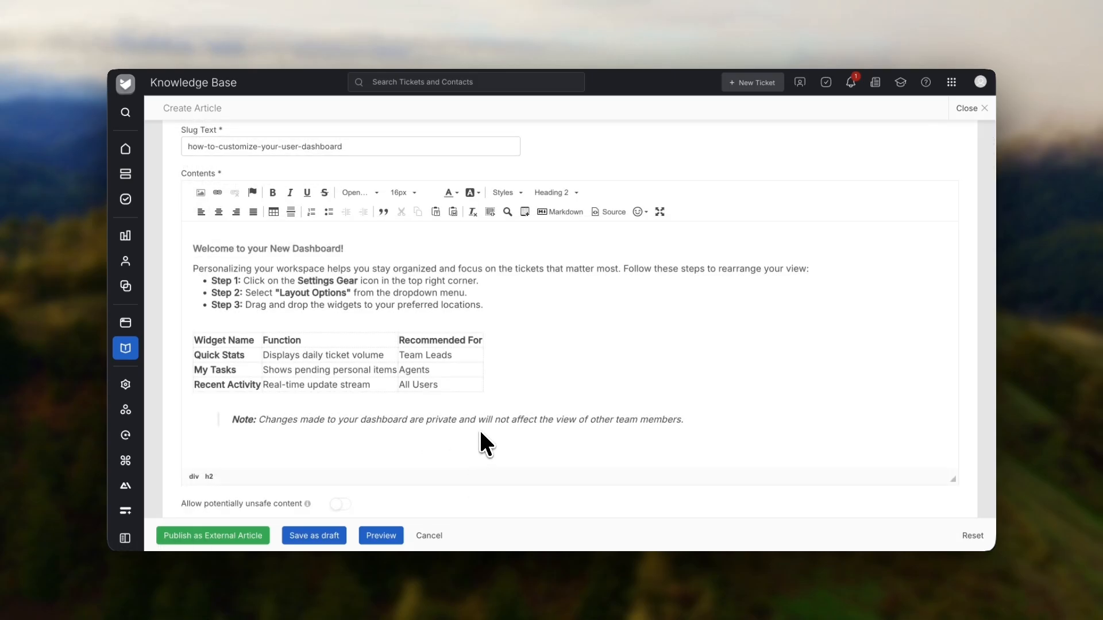
# Assign the article to the "Getting Started with IT" section
pyautogui.scroll(-3, 480, 435)
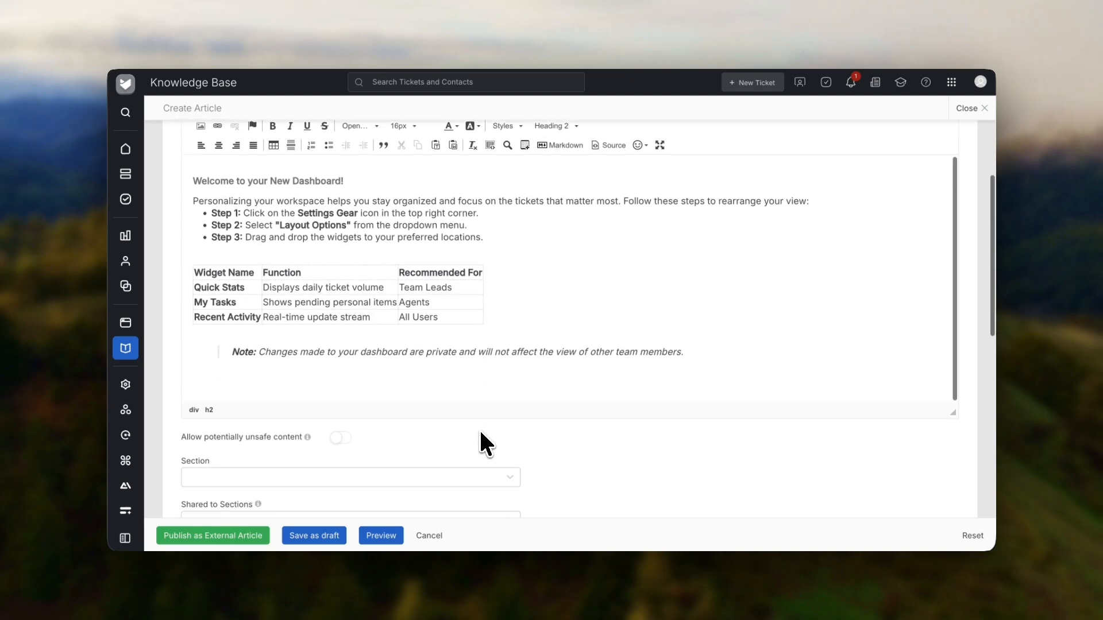
pyautogui.scroll(-4, 480, 435)
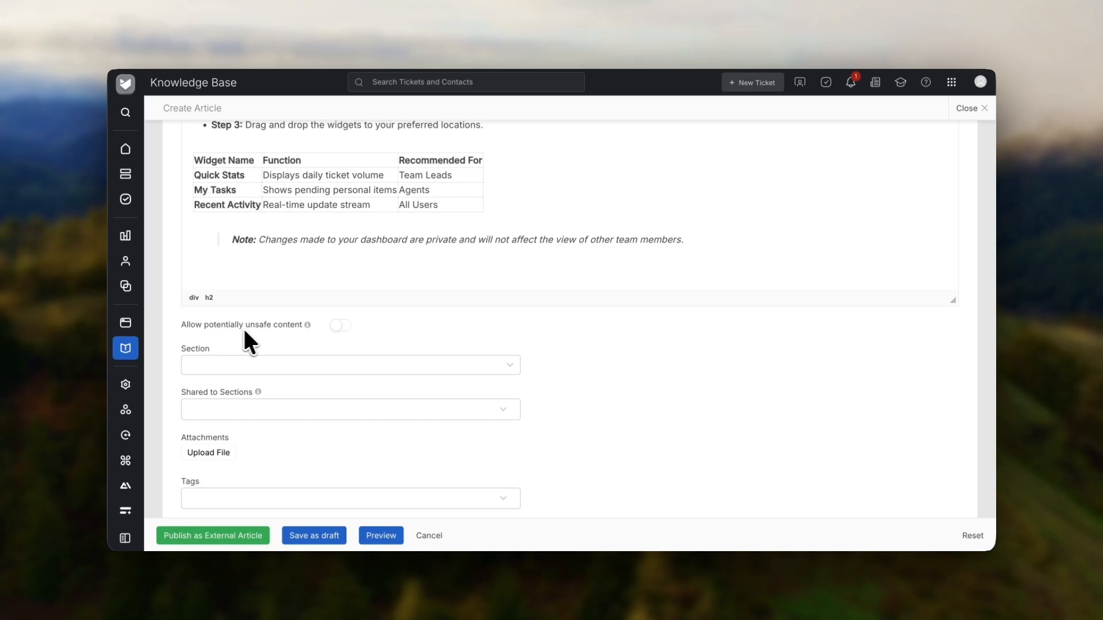
pyautogui.moveTo(338, 325)
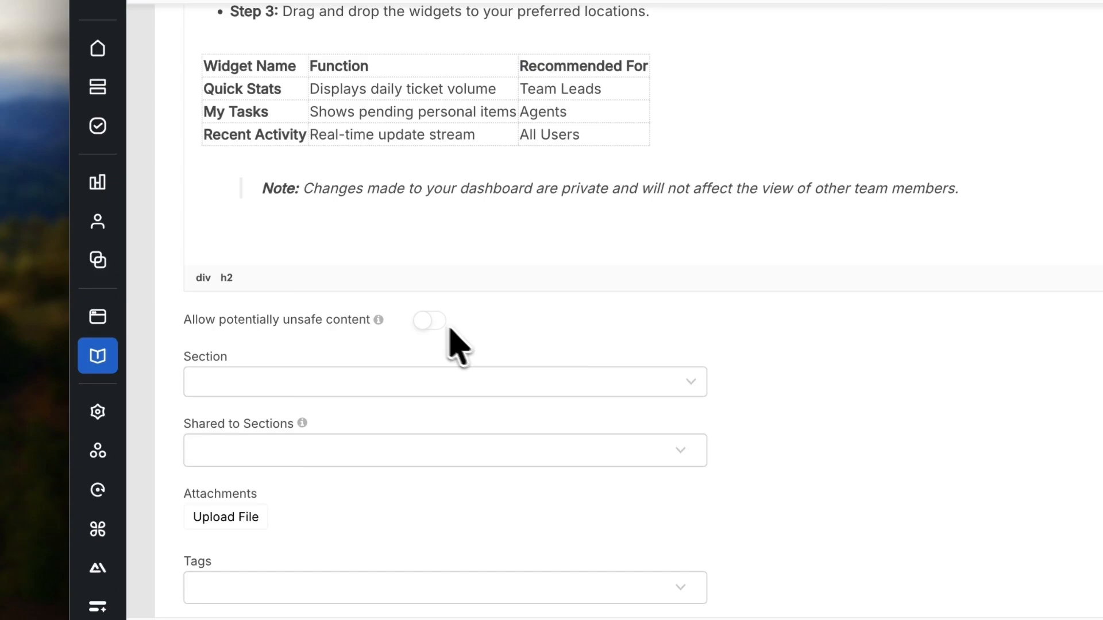
pyautogui.scroll(-3, 360, 369)
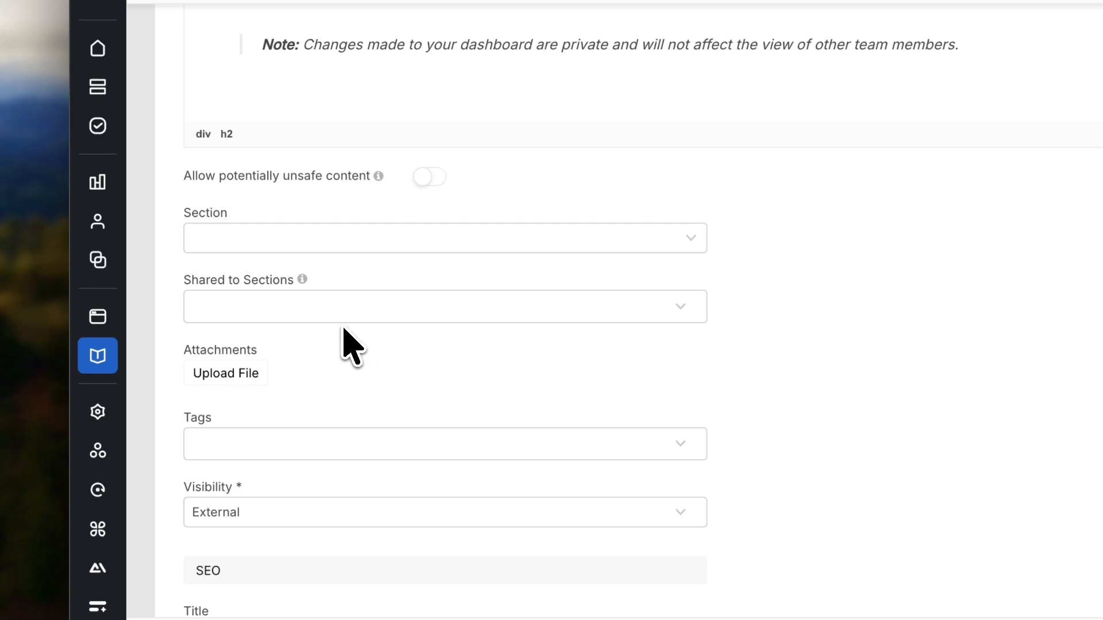
pyautogui.click(337, 243)
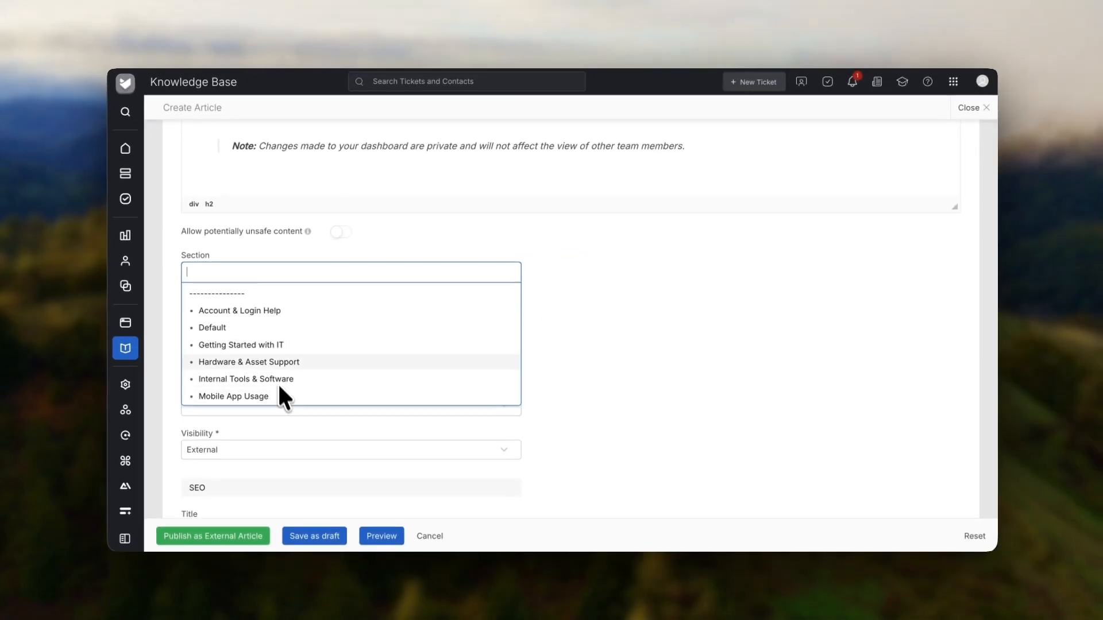
pyautogui.click(241, 345)
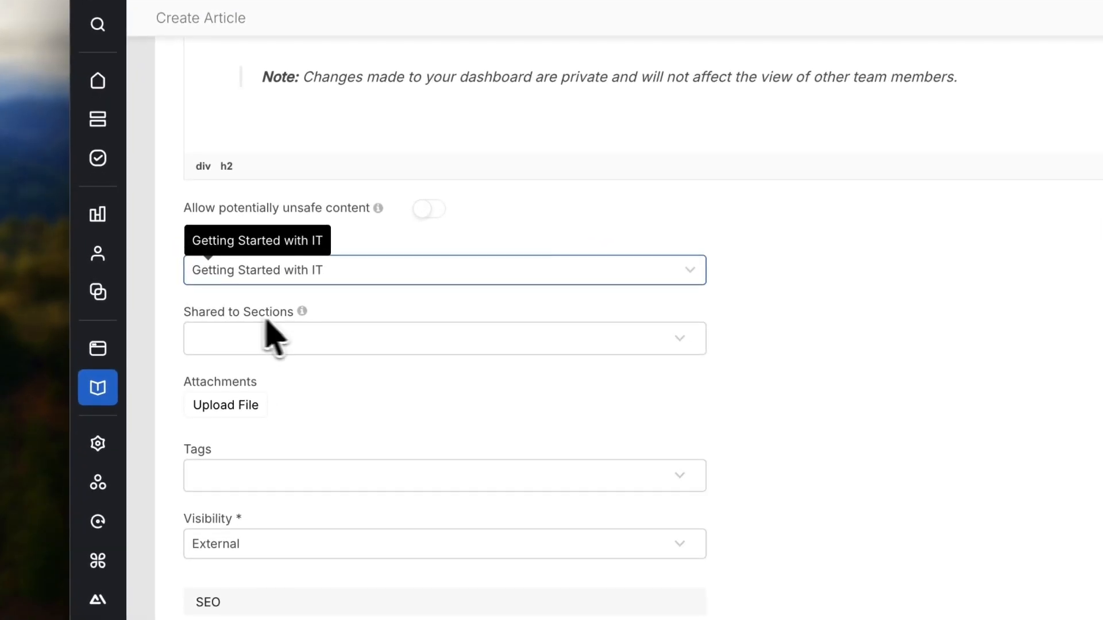
# Share the article to the Default section of the Primary Brand as well
pyautogui.click(404, 353)
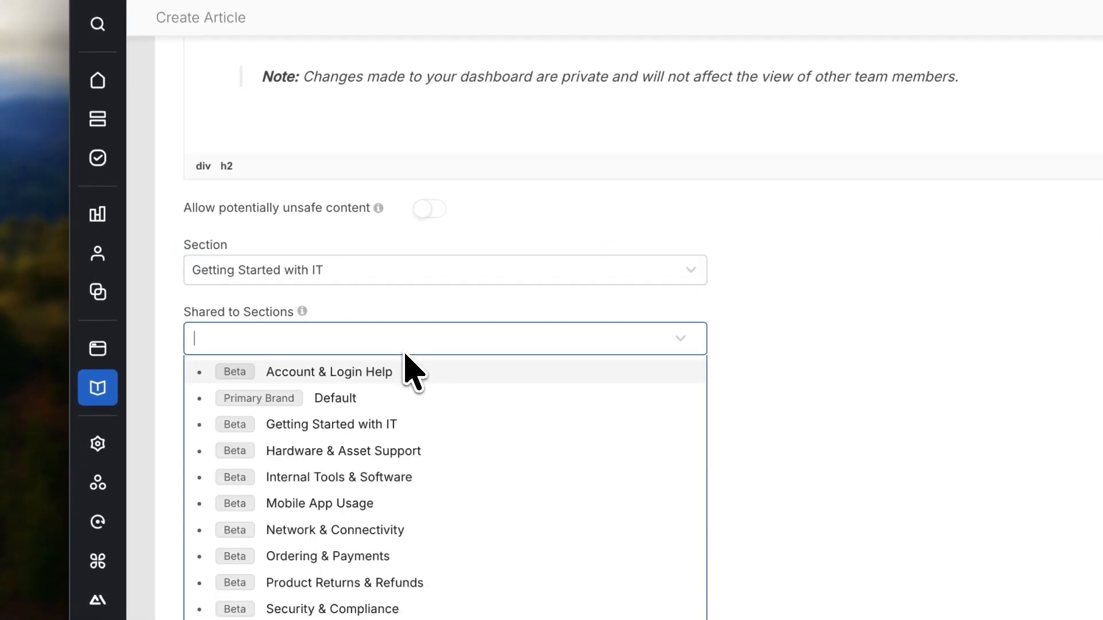
pyautogui.scroll(-3, 406, 370)
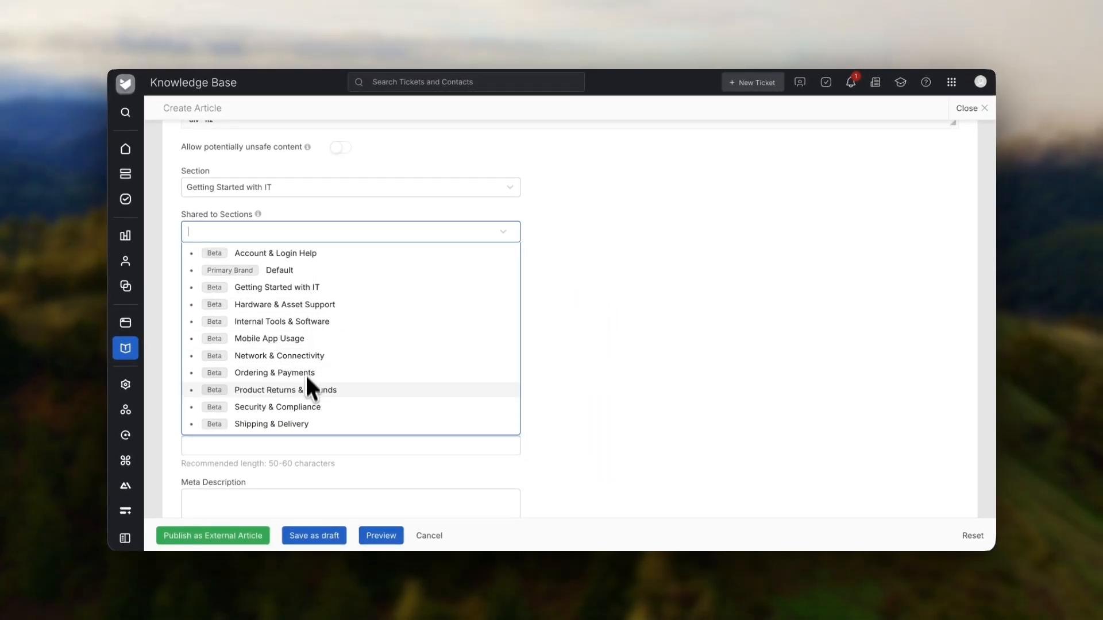
pyautogui.scroll(-1, 344, 402)
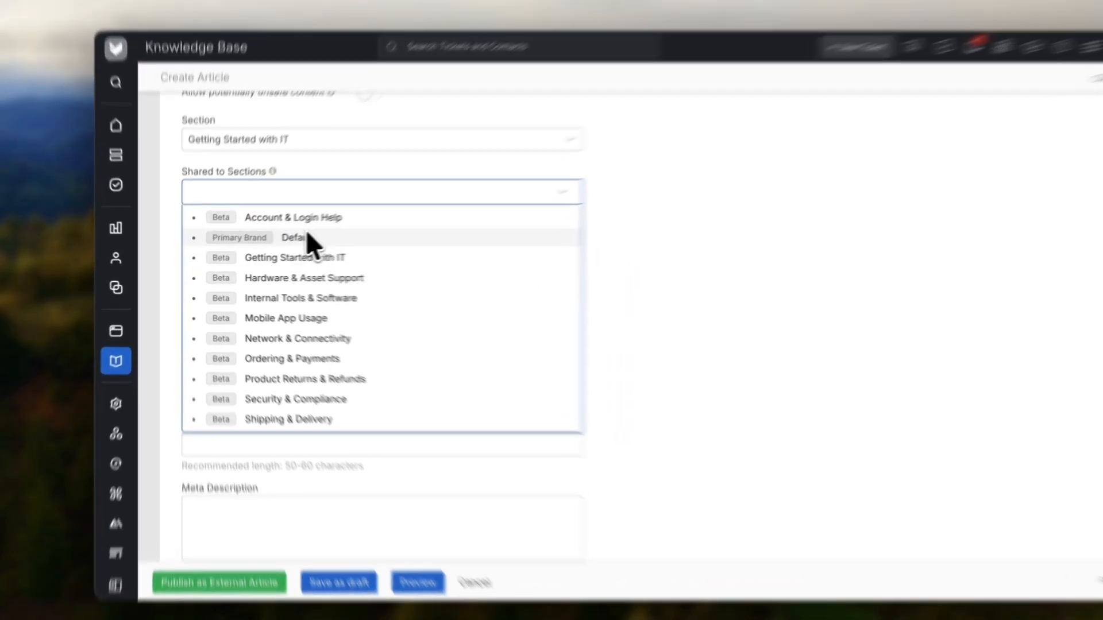
pyautogui.click(287, 242)
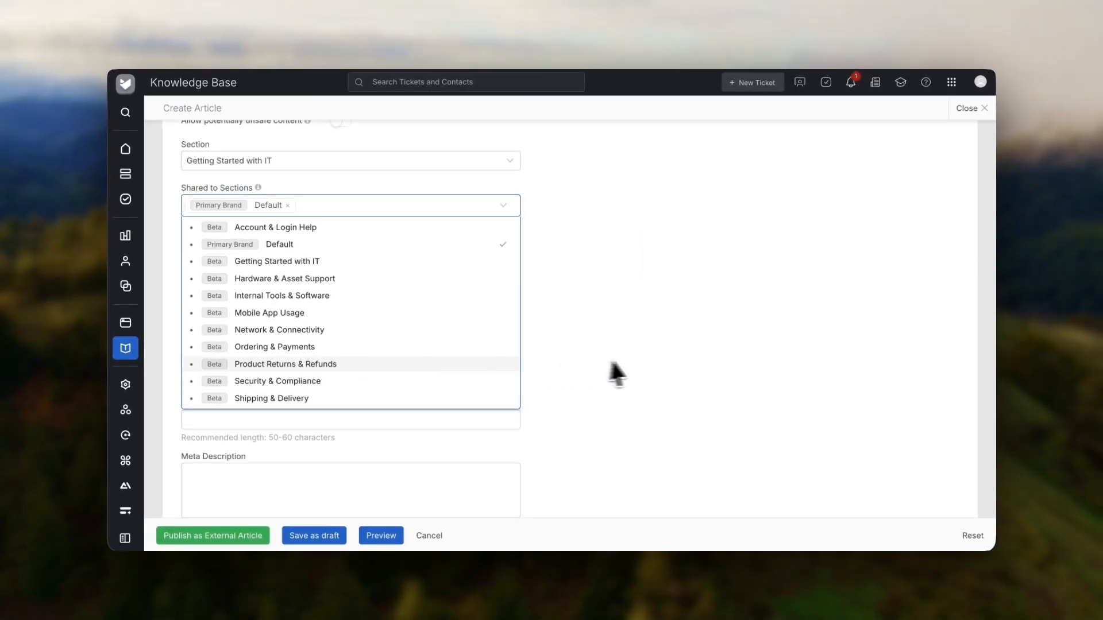
pyautogui.click(779, 395)
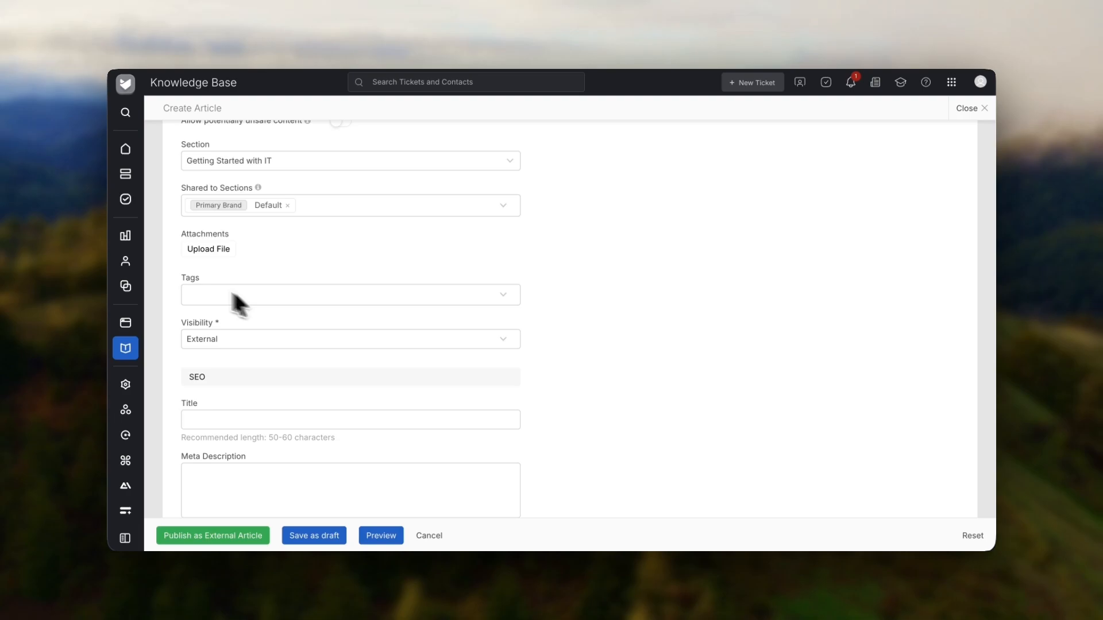
# Tag the article with "new dashboard" and "user", and choose External as its visibility
pyautogui.click(492, 296)
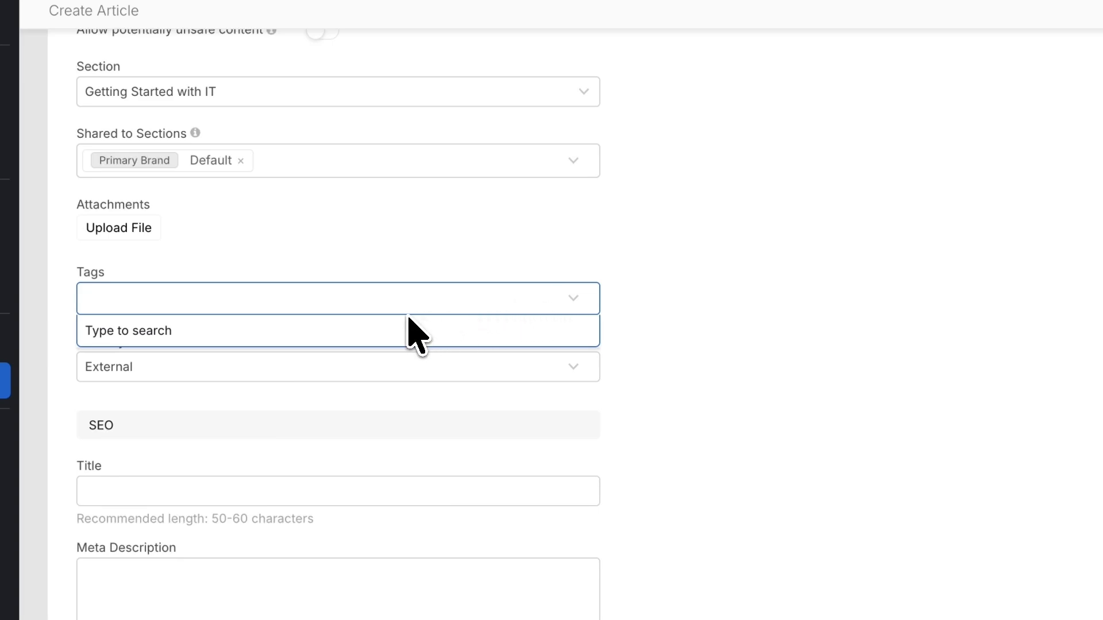
pyautogui.scroll(6, 408, 317)
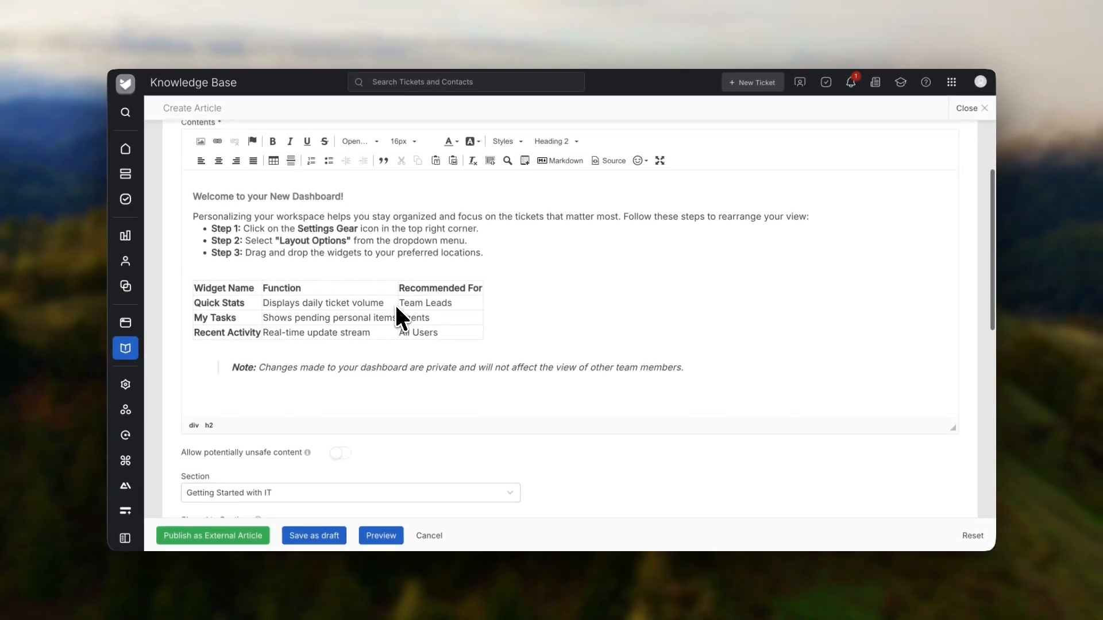
pyautogui.scroll(2, 396, 309)
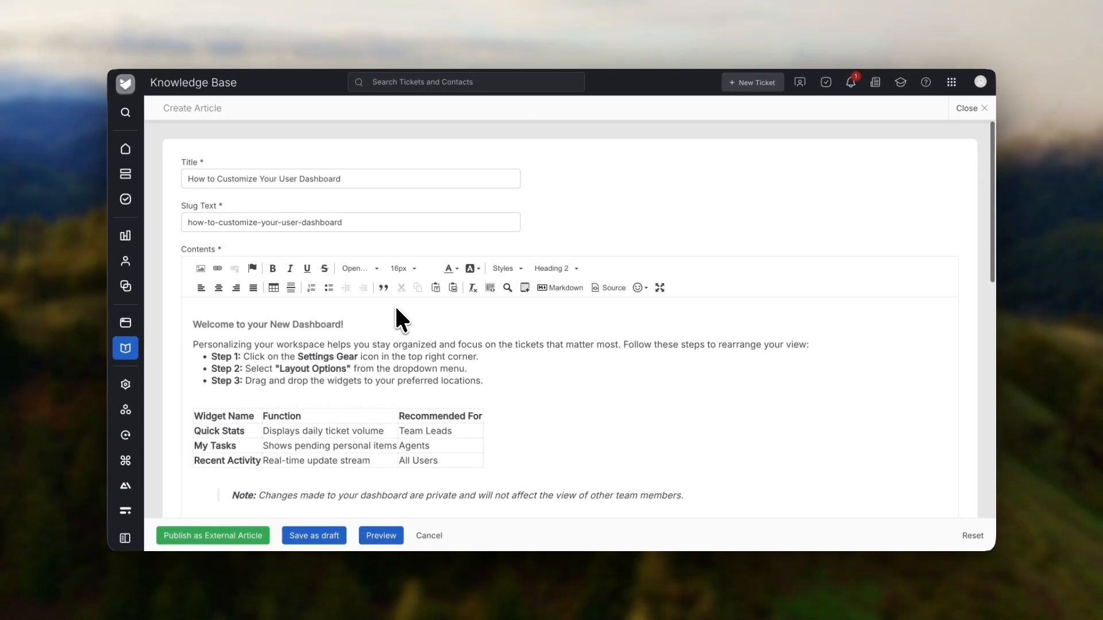
pyautogui.scroll(-6, 396, 310)
pyautogui.scroll(-2, 395, 305)
pyautogui.write('new dashboard')
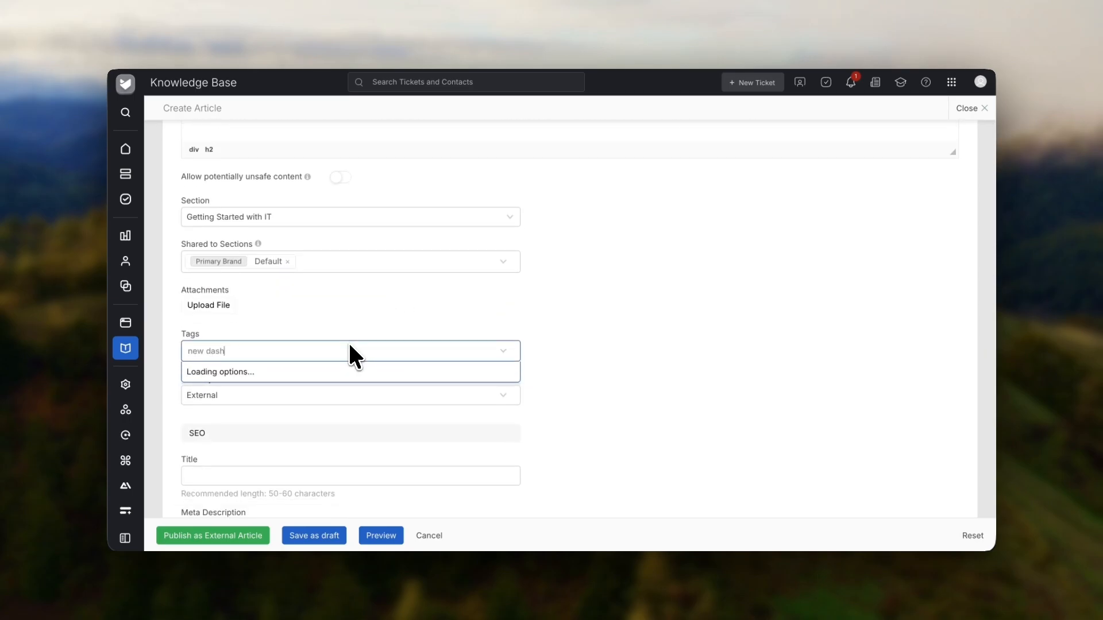
pyautogui.press('Return')
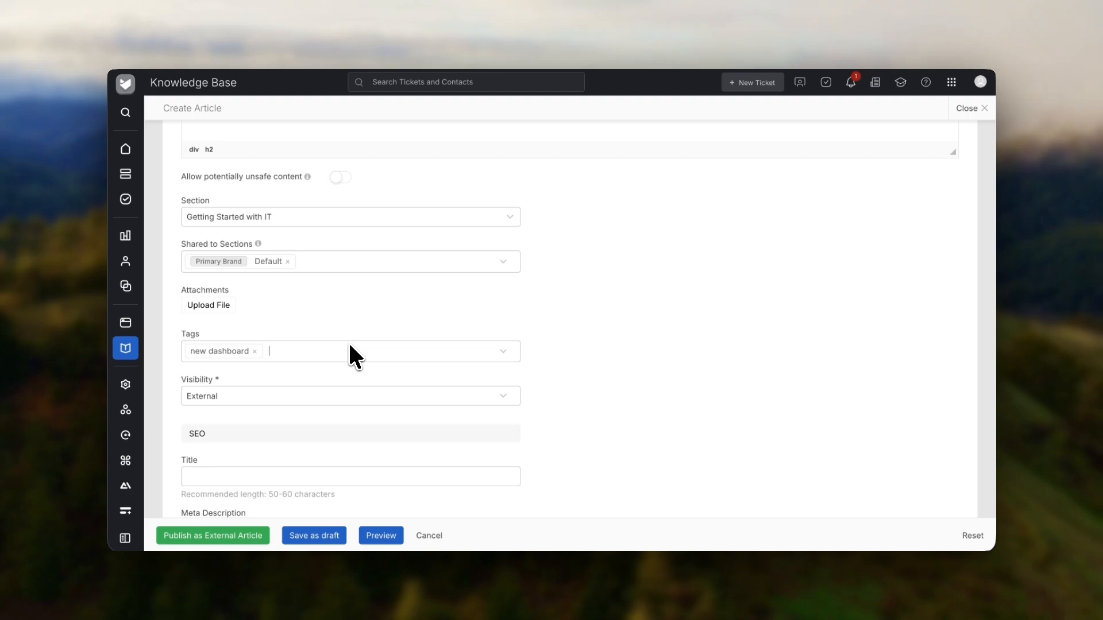
pyautogui.write('user')
pyautogui.press('Return')
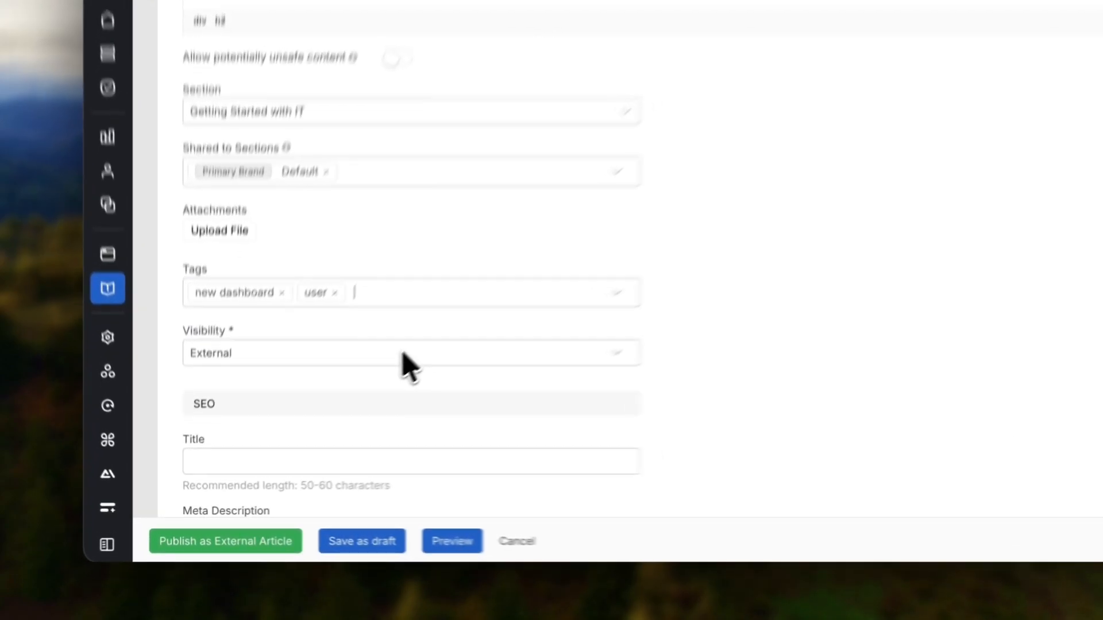
pyautogui.click(345, 398)
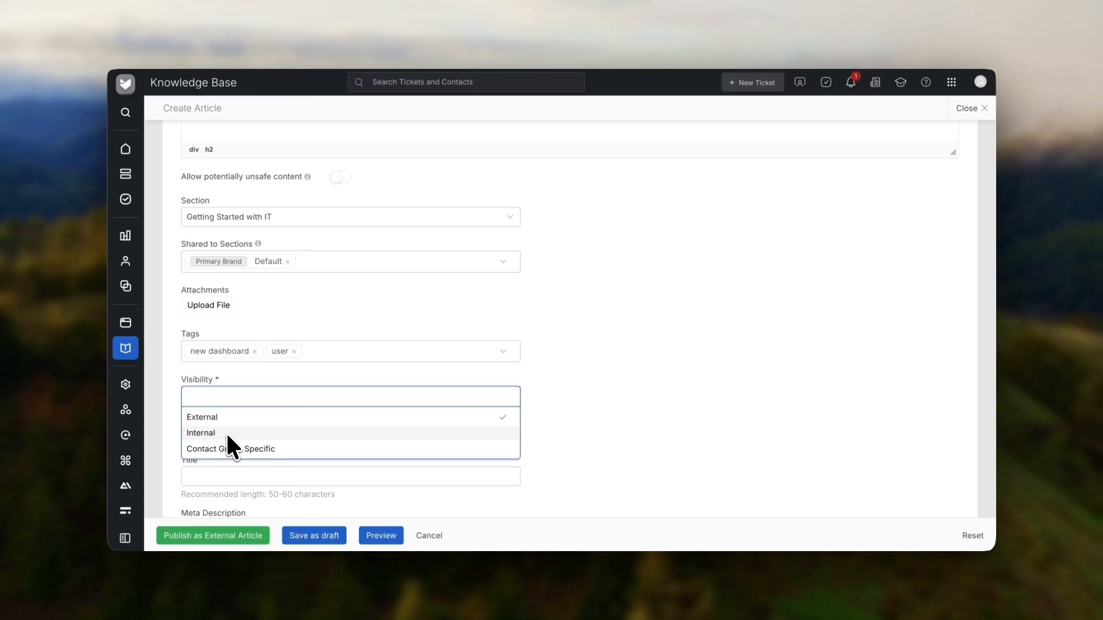
pyautogui.click(221, 415)
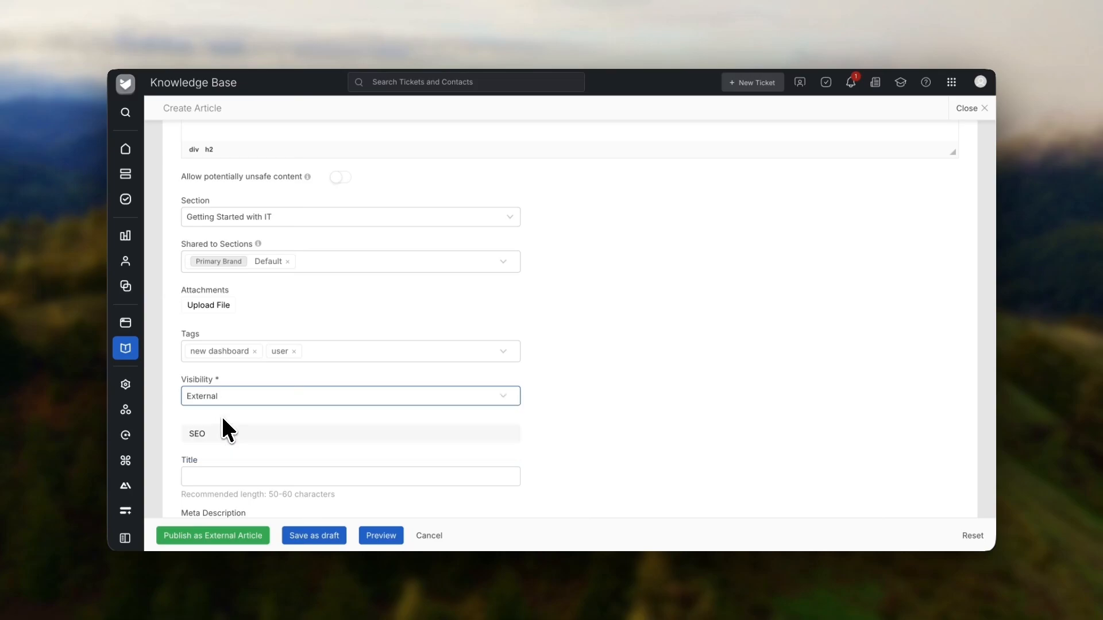
# Enter "Guide to Dashboard Customization | Help Center" as the article's SEO title
pyautogui.scroll(-3, 222, 414)
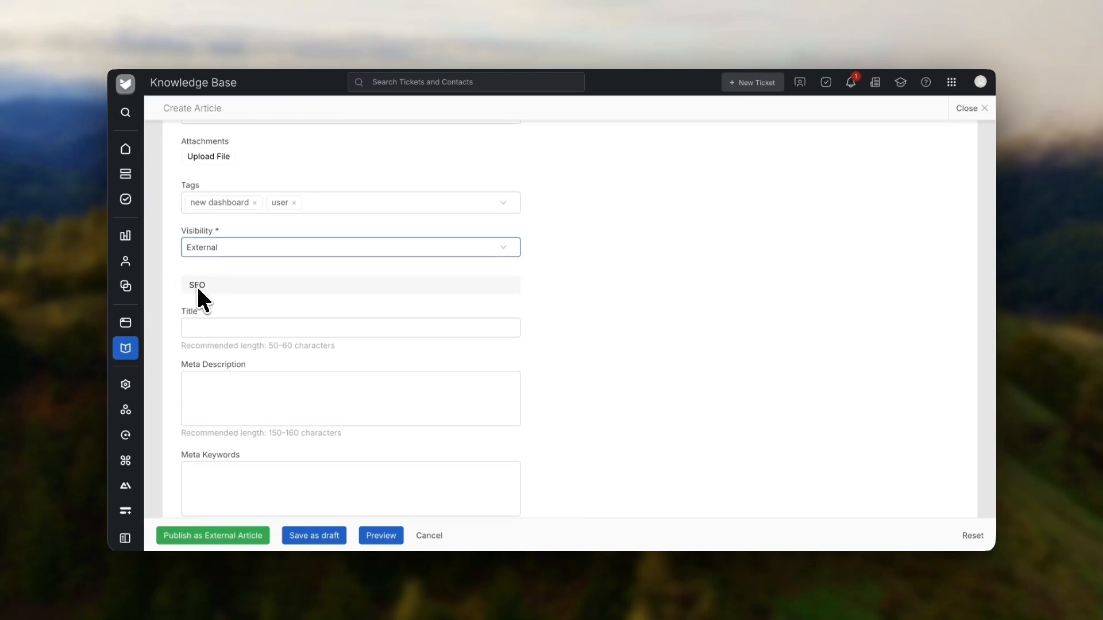
pyautogui.click(213, 328)
pyautogui.scroll(-2, 213, 330)
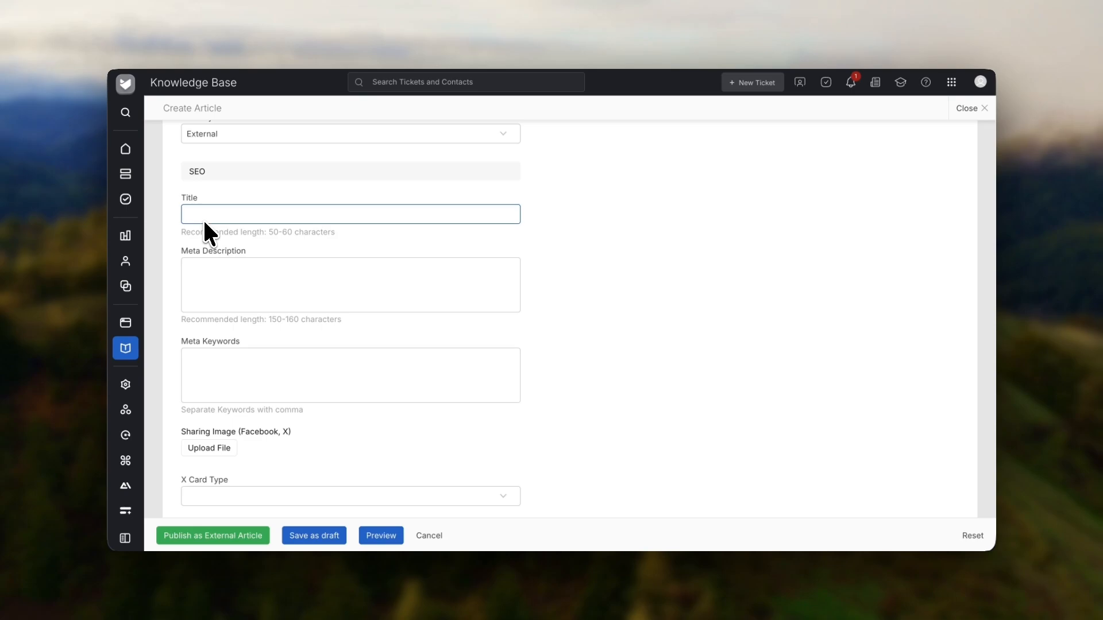
pyautogui.write('Guide to Dashboard Customization | Help Center')
pyautogui.click(312, 264)
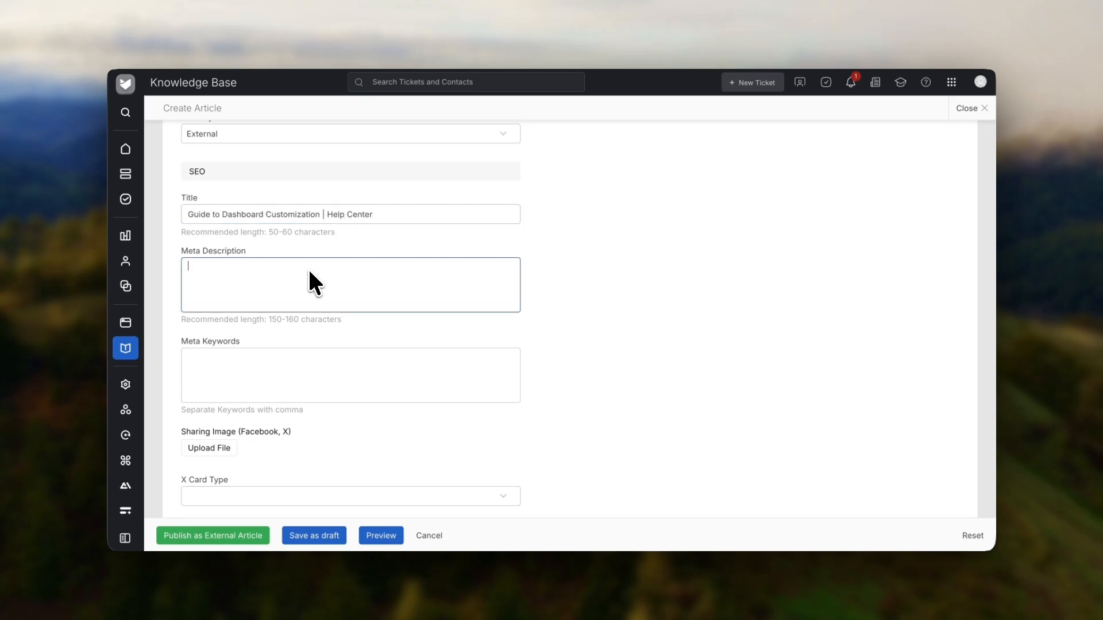
# Set the SEO meta description to "Learn how to personalize your dashboard layout, add widgets, and improve your workflow efficiency with our step-by-step guide."
pyautogui.write('Learn how to personalize your dashboard layout, add widgets, and improve your workflow efficiency with our step-by-step guide.')
pyautogui.press('Tab')
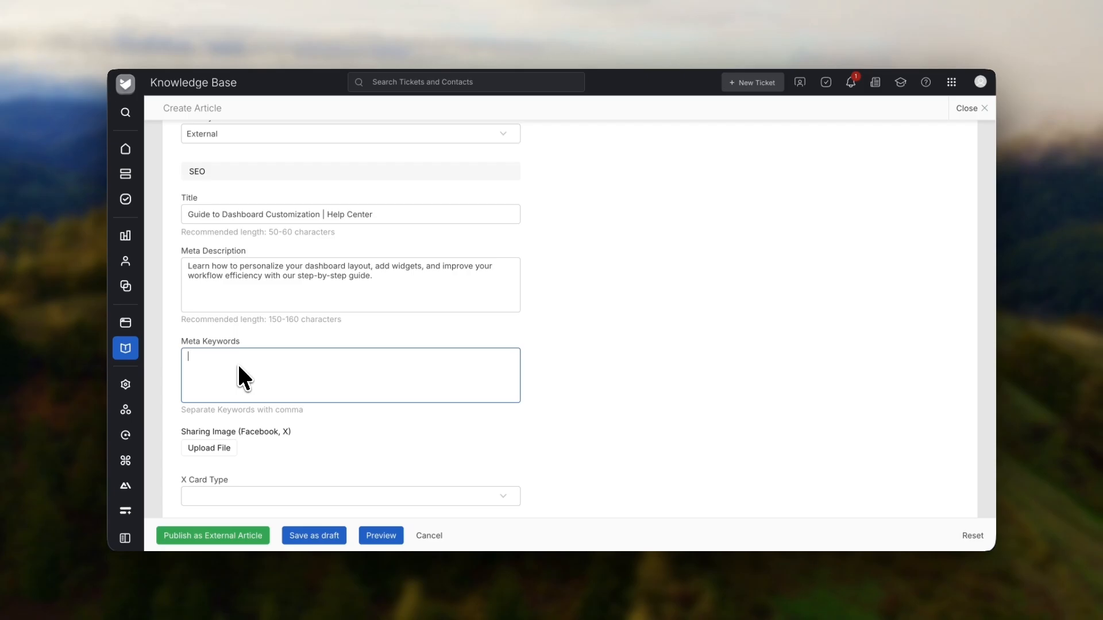
# Enter the meta keywords "dashboard help, customize view, workspace settings, user interface guide" and publish the article as external
pyautogui.write('dashboard help, customize view, workspace settings, user interface guide')
pyautogui.scroll(-1, 238, 368)
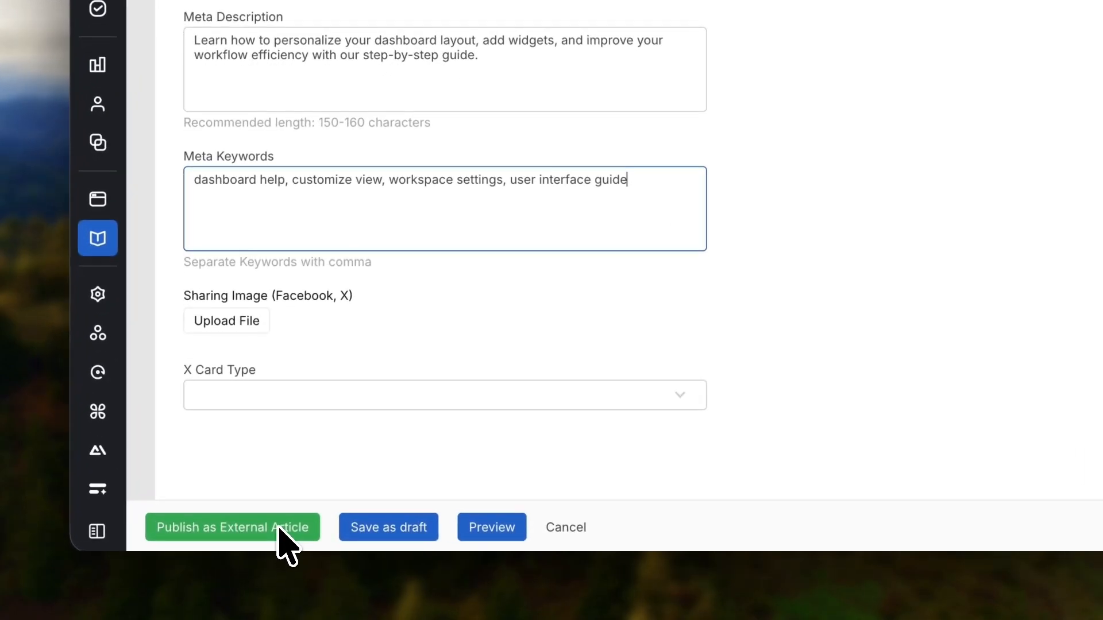
pyautogui.click(242, 536)
pyautogui.click(217, 485)
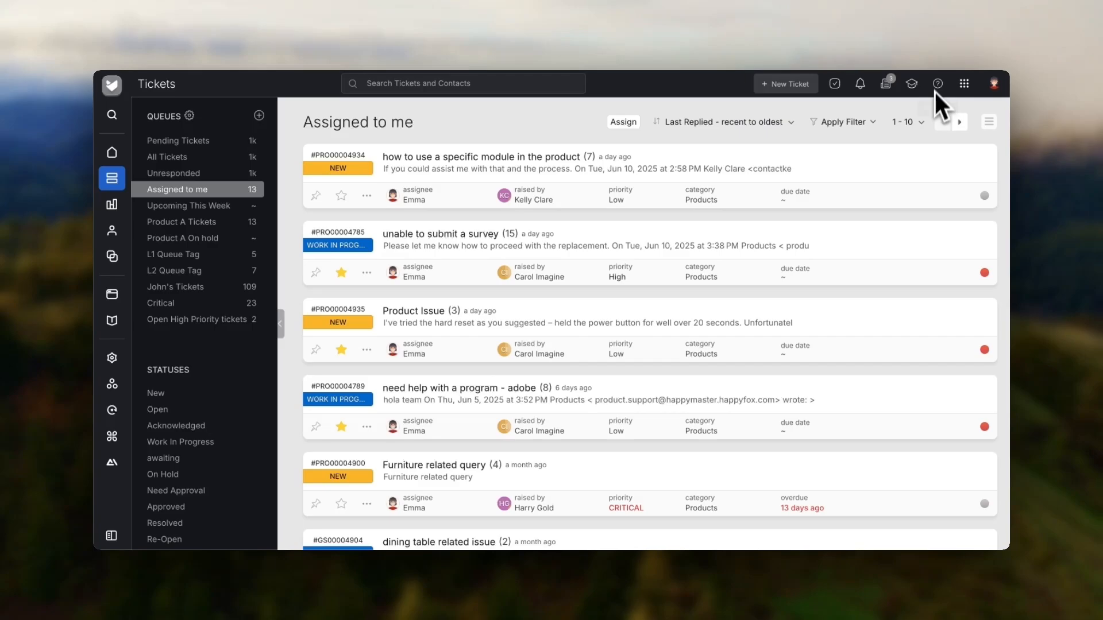
# Look at the available help and support contact options, and open HappyFox University
pyautogui.click(936, 82)
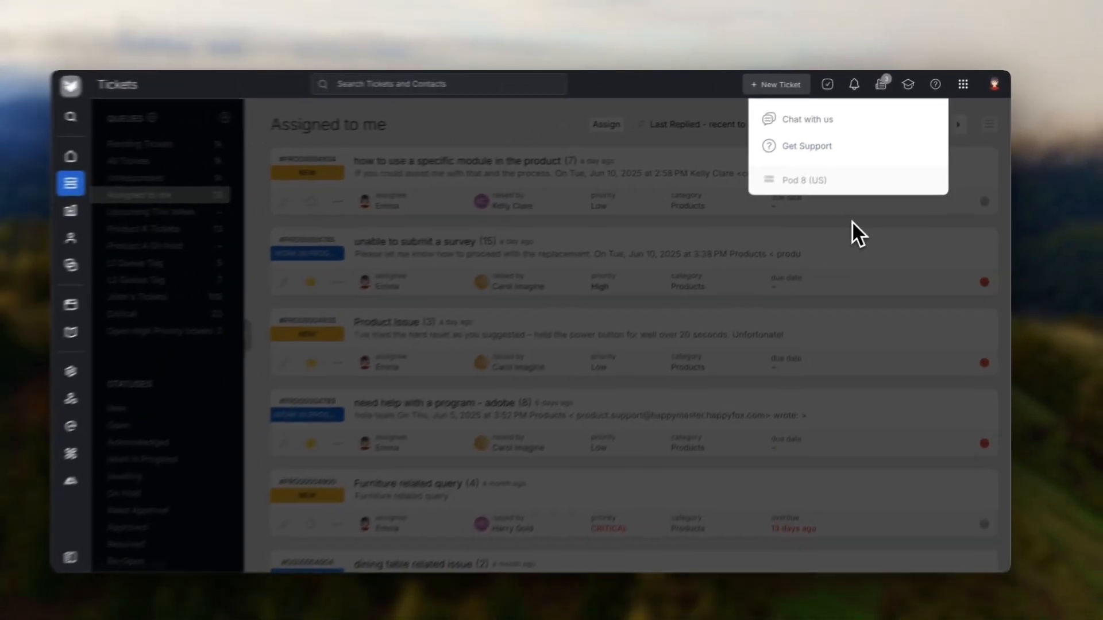
pyautogui.click(729, 359)
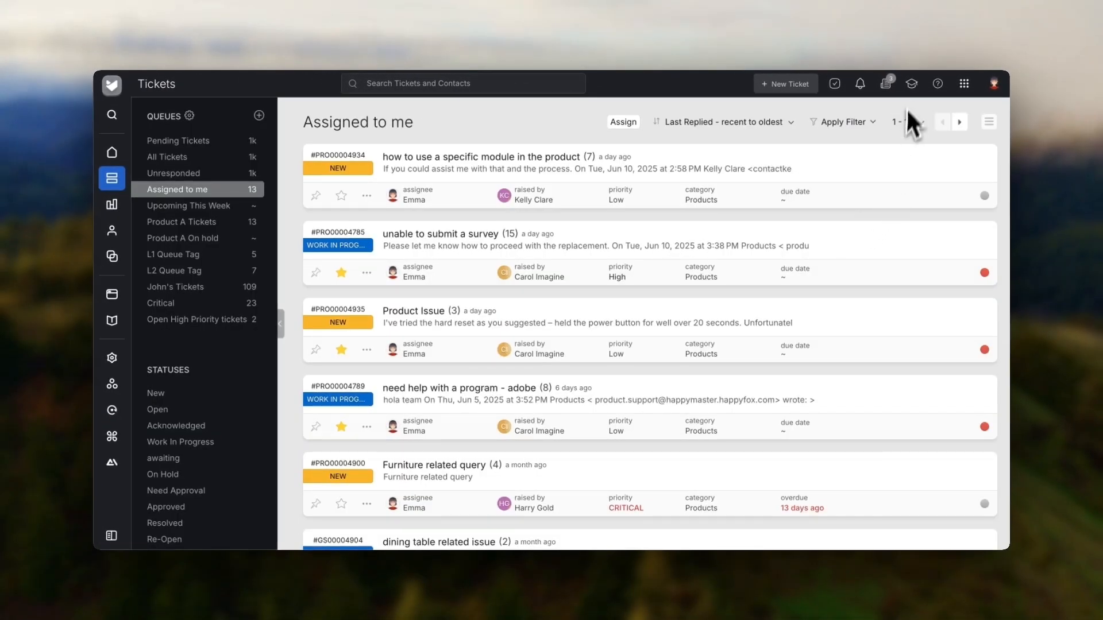
pyautogui.click(912, 84)
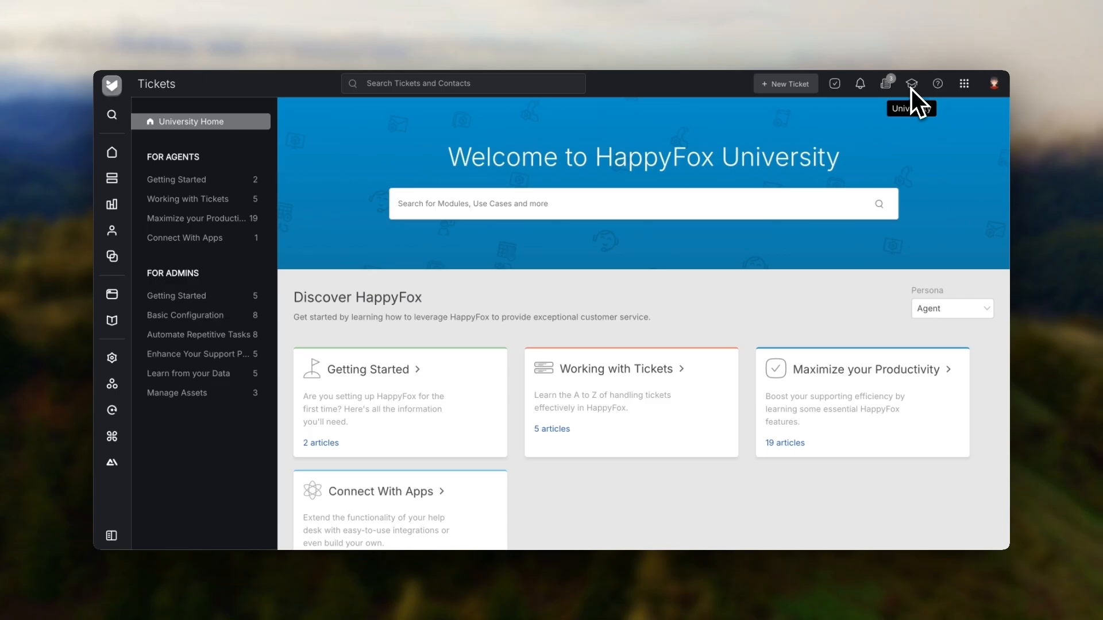